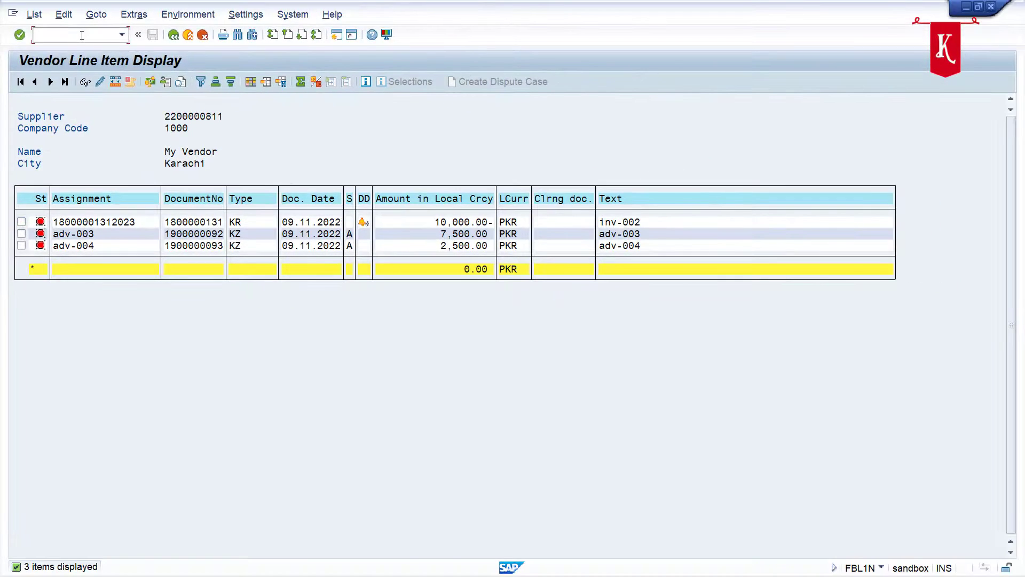
Step: Open transaction F-44 and fill in the vendor account by searching supplier names for MY*VENDOR
type("/NF-44")
key("Return")
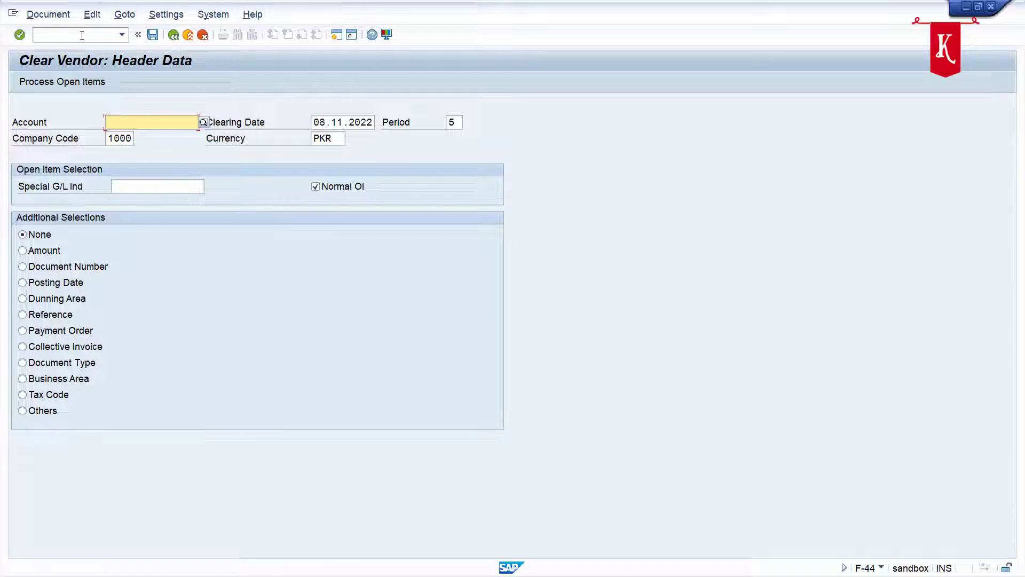
key("F4")
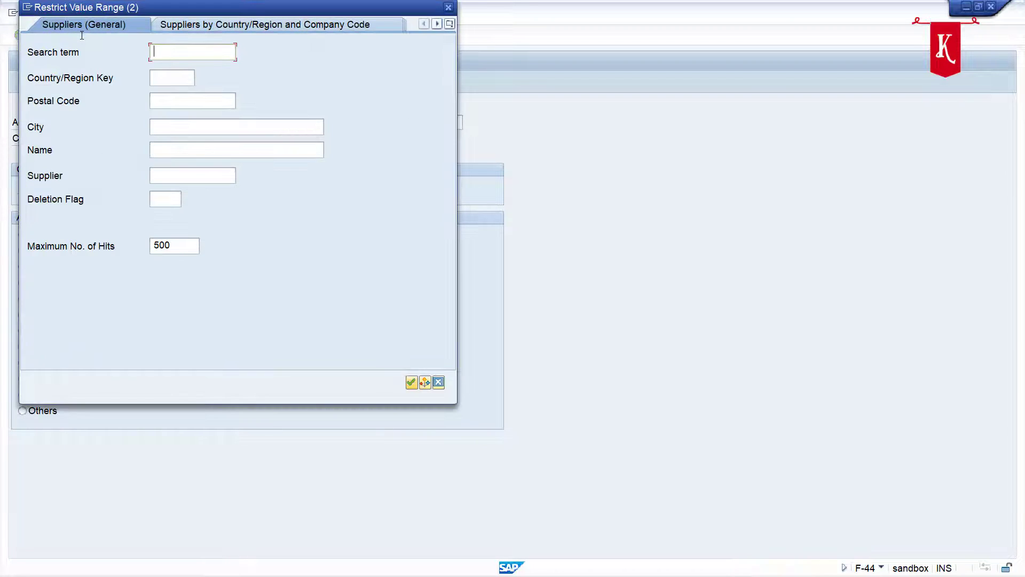
key("Tab")
key("Tab")
type("MY")
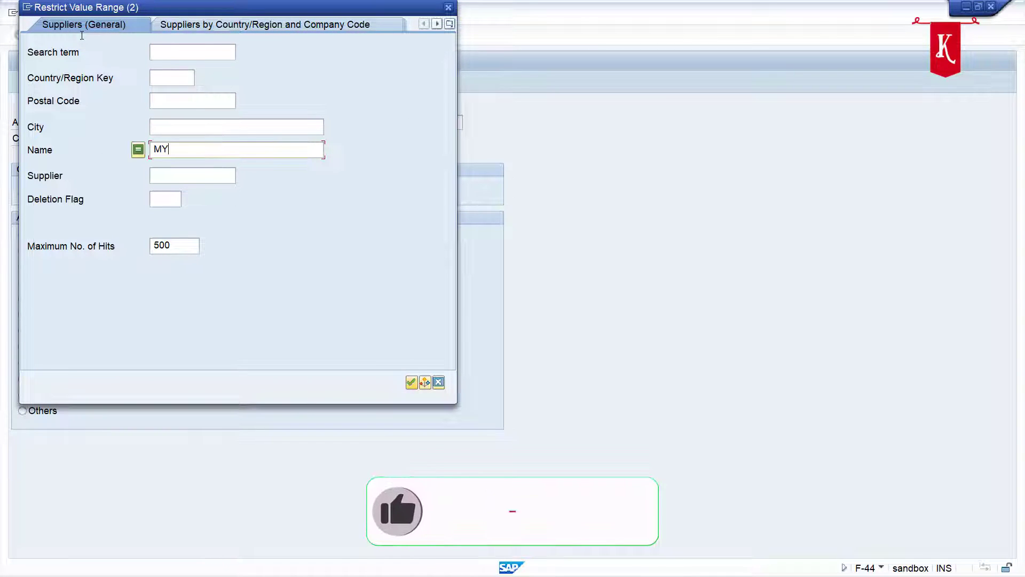
type("*VEND")
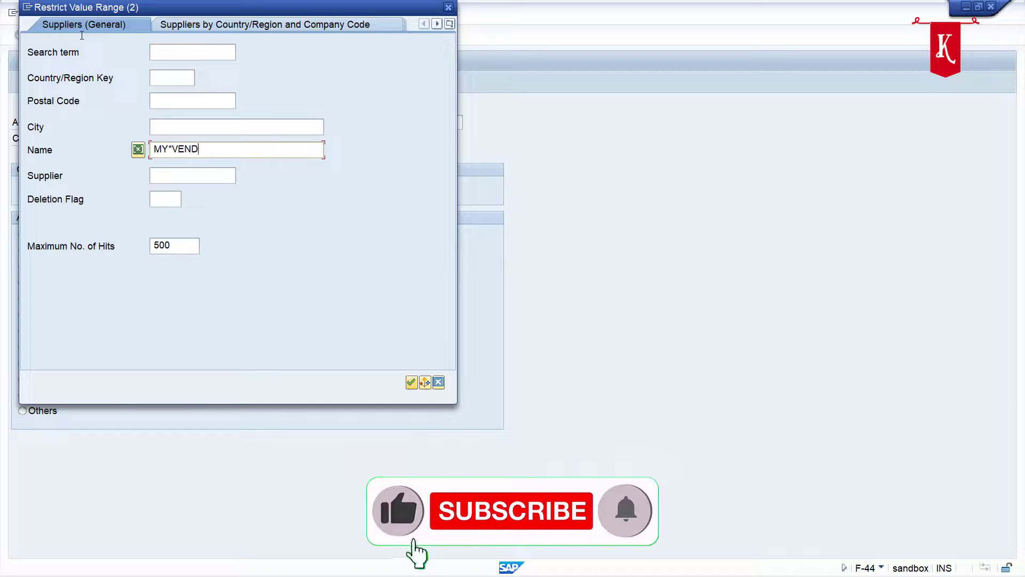
type("OR")
key("Return")
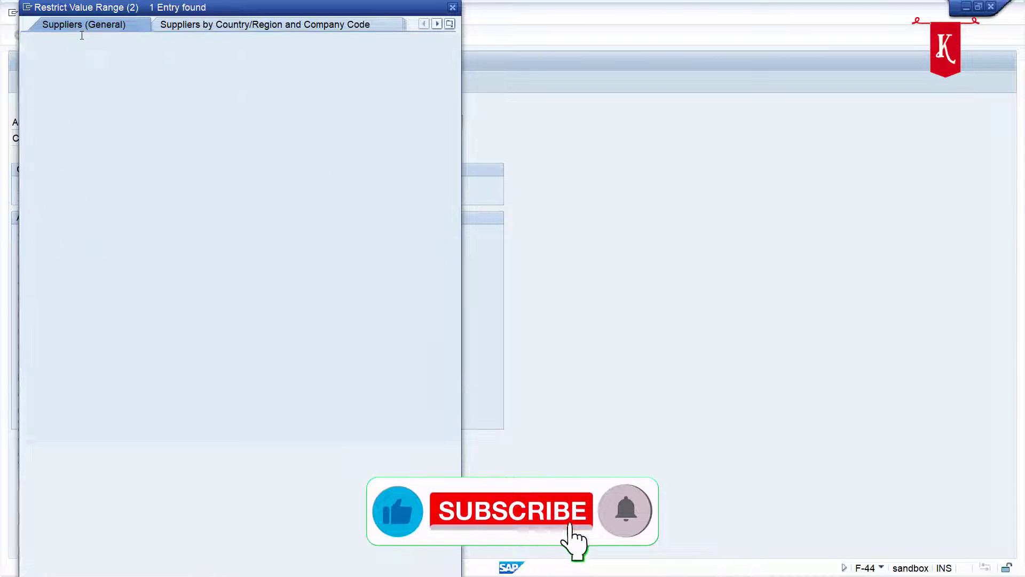
key("Return")
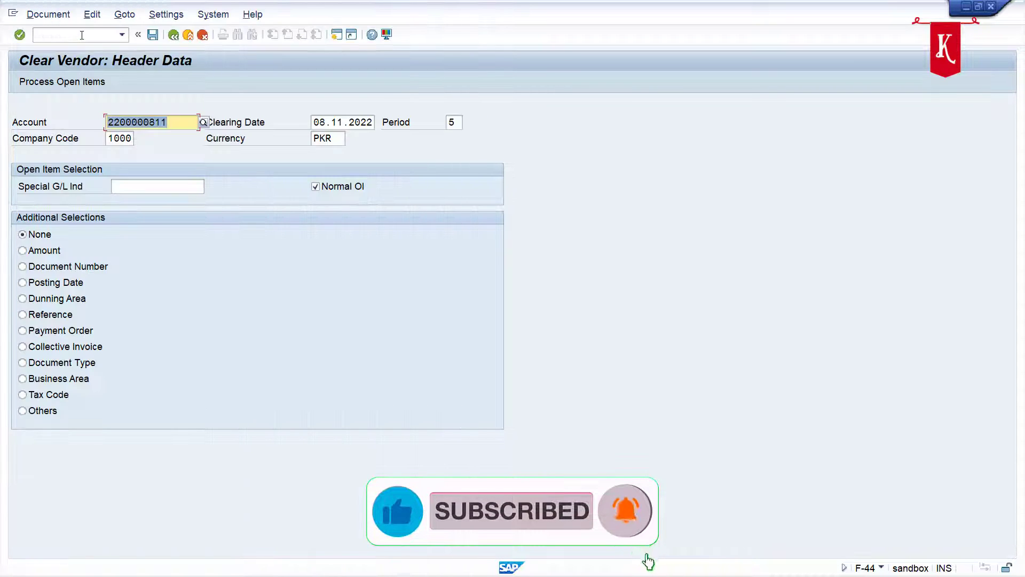
Step: Set the clearing date to 09.11.2022 and choose special G/L indicator A, Down Payments, Current Assets
key("Tab")
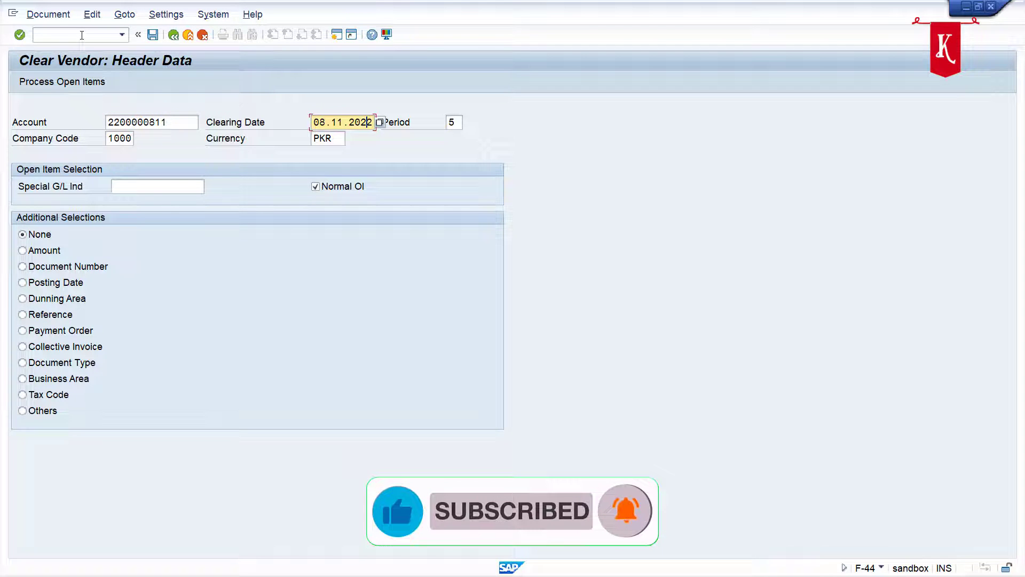
key("Home")
type("09")
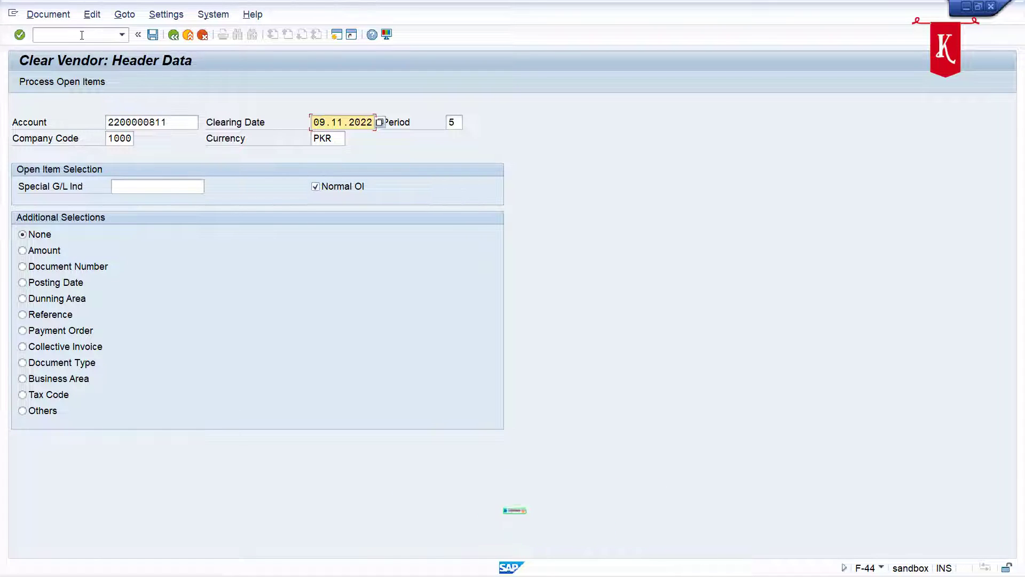
key("Tab")
key("Tab")
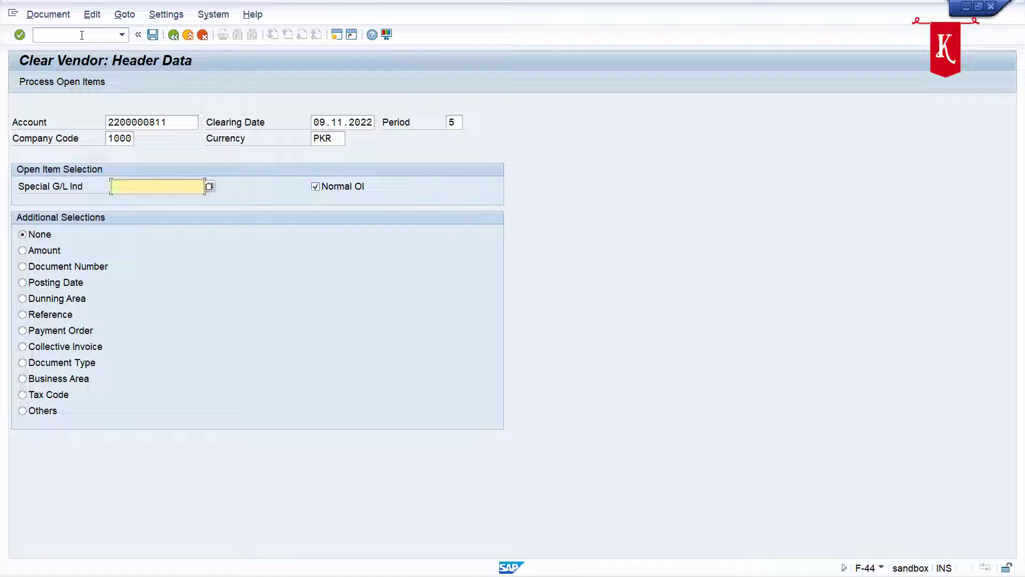
key("F4")
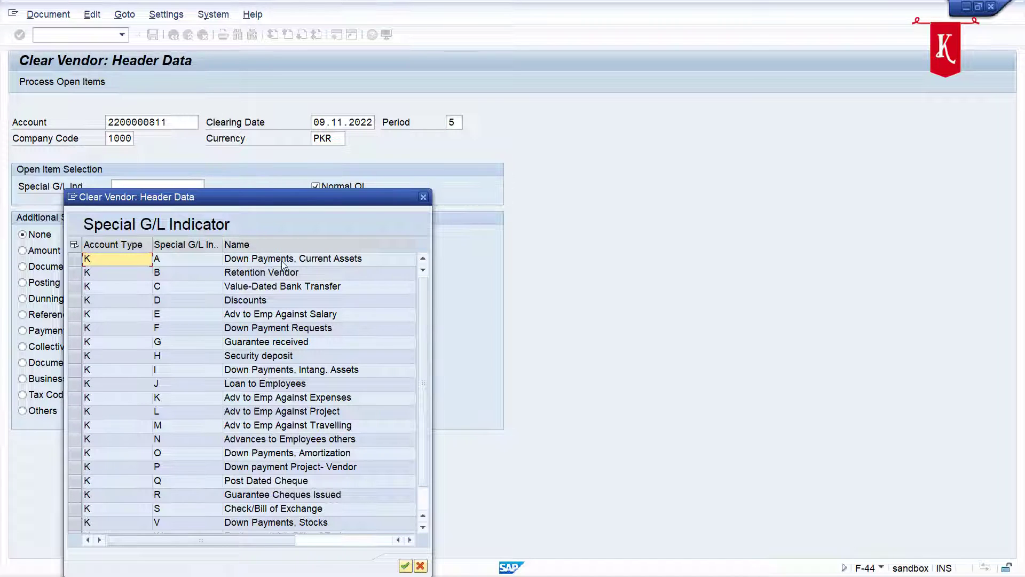
left_click(84, 262)
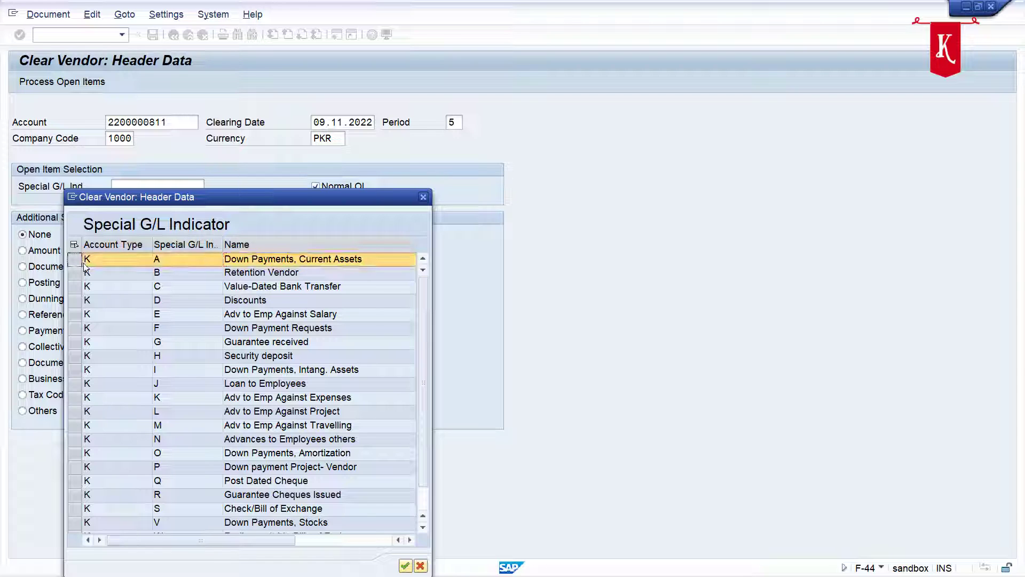
left_click(406, 565)
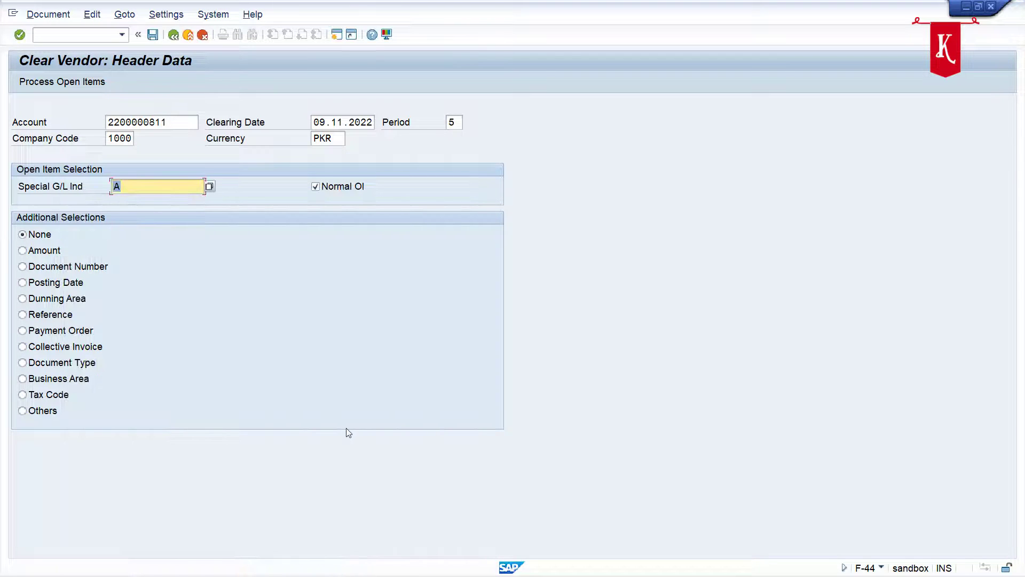
Step: Process the open items and assign partial payments of 7,500.00 to adv-003 and 7,500.00- to the KR invoice
left_click(68, 87)
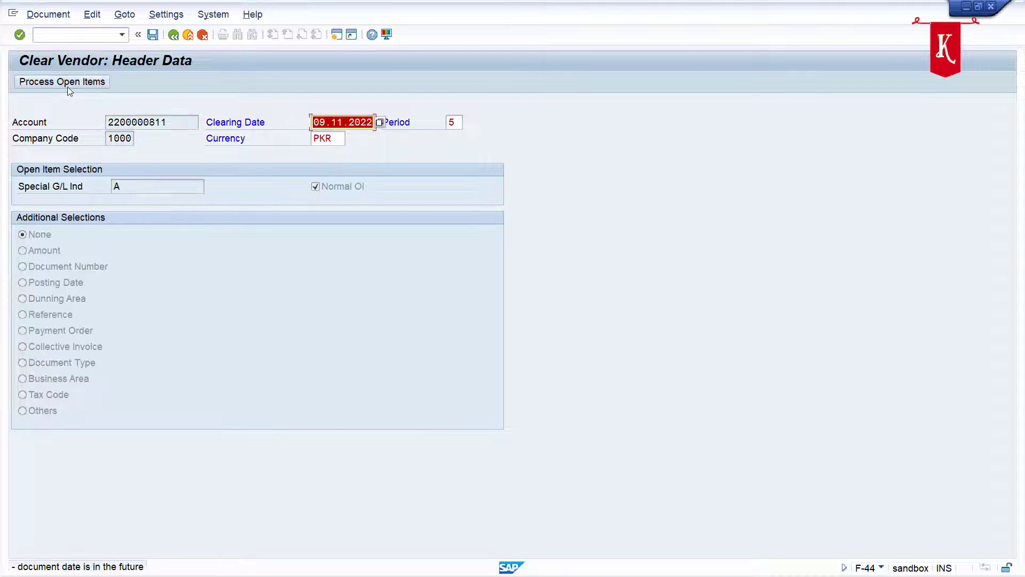
left_click(67, 86)
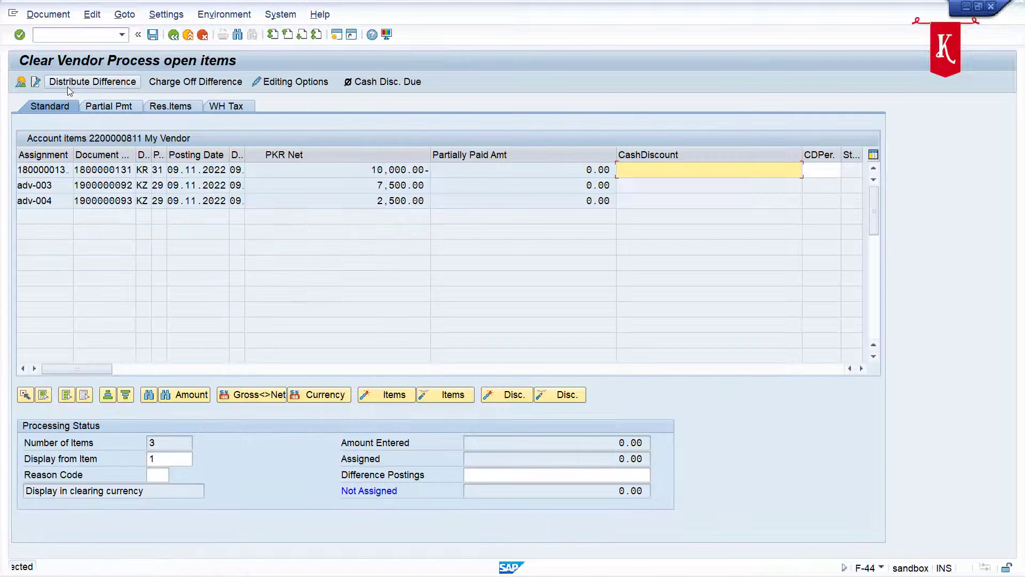
left_click(109, 105)
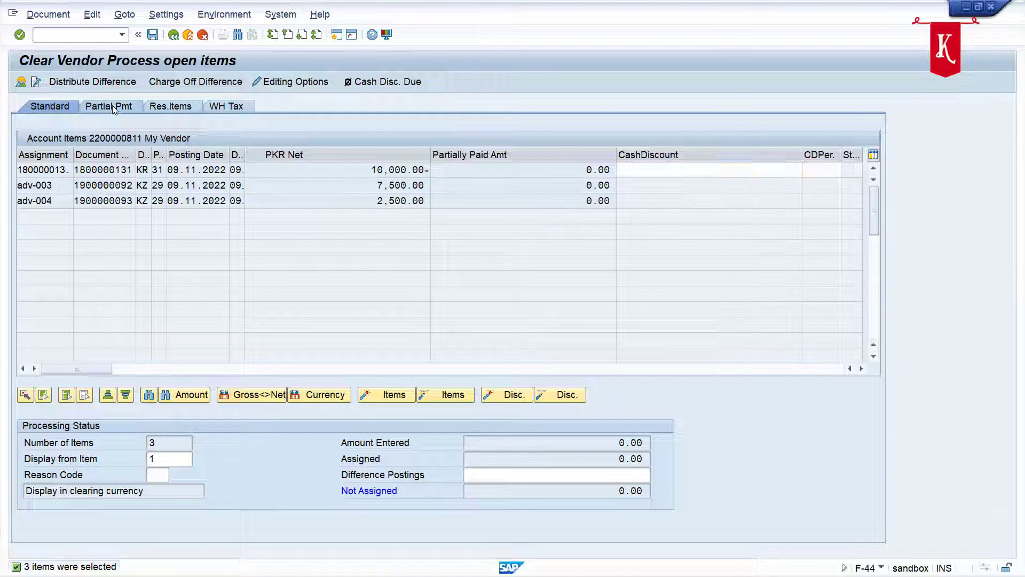
left_click(421, 185)
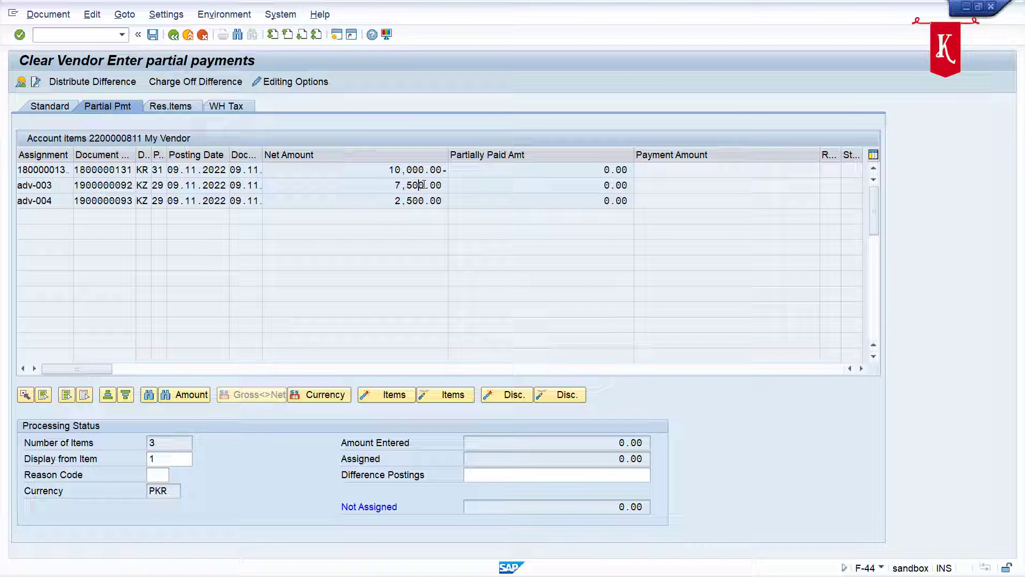
double_click(422, 185)
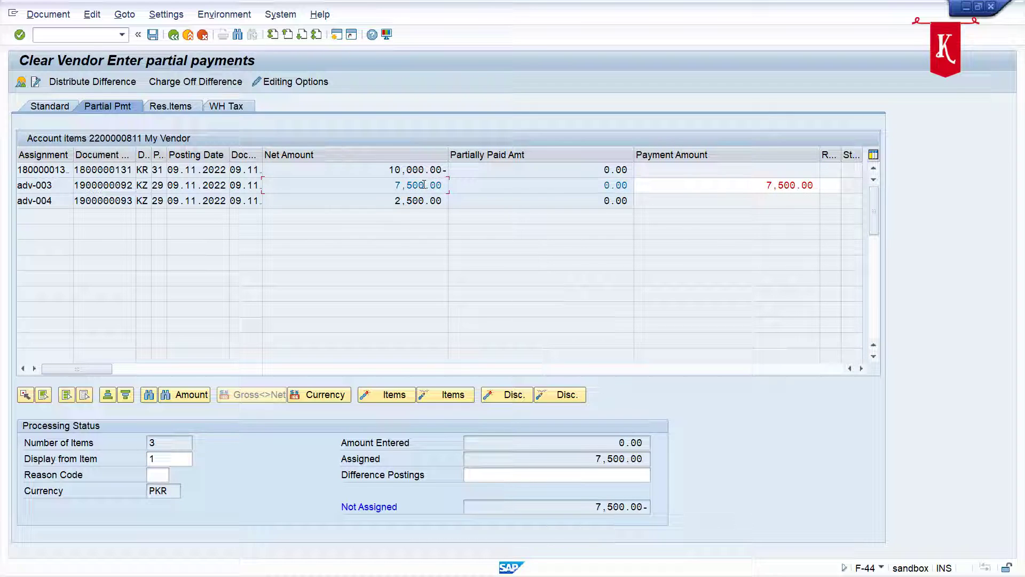
double_click(422, 169)
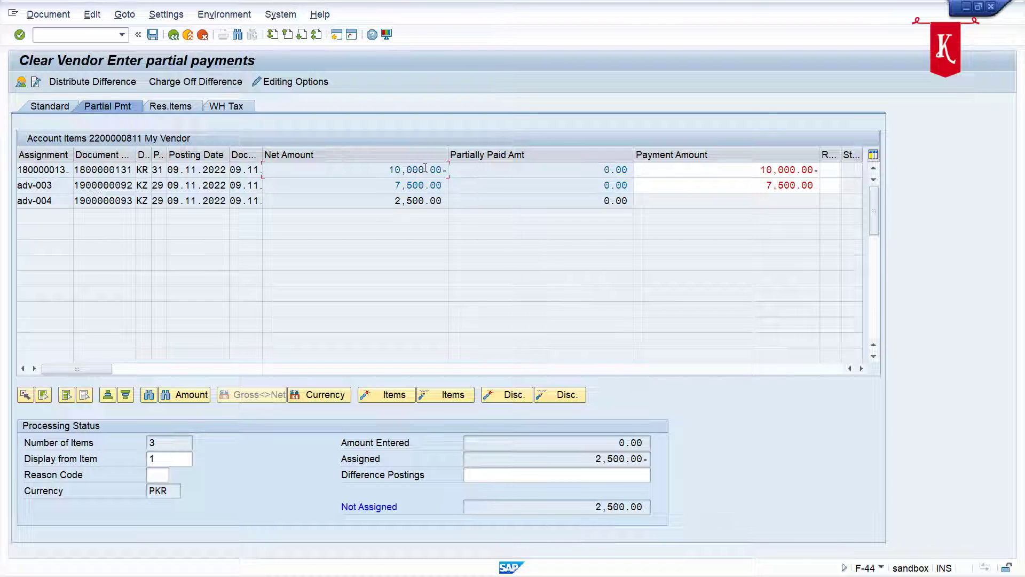
double_click(757, 167)
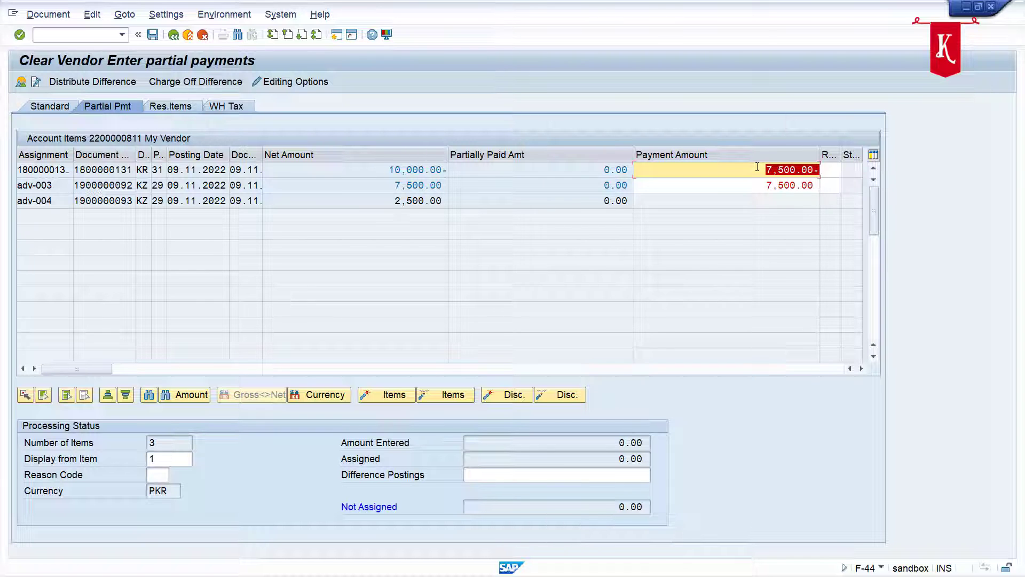
Step: Simulate the partial clearing document and post it
left_click(48, 14)
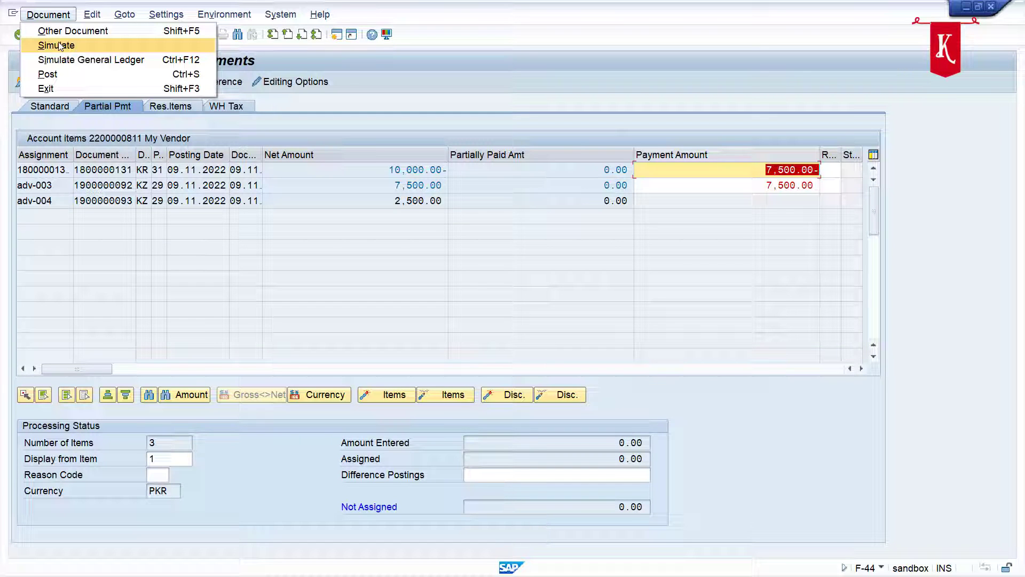
left_click(59, 45)
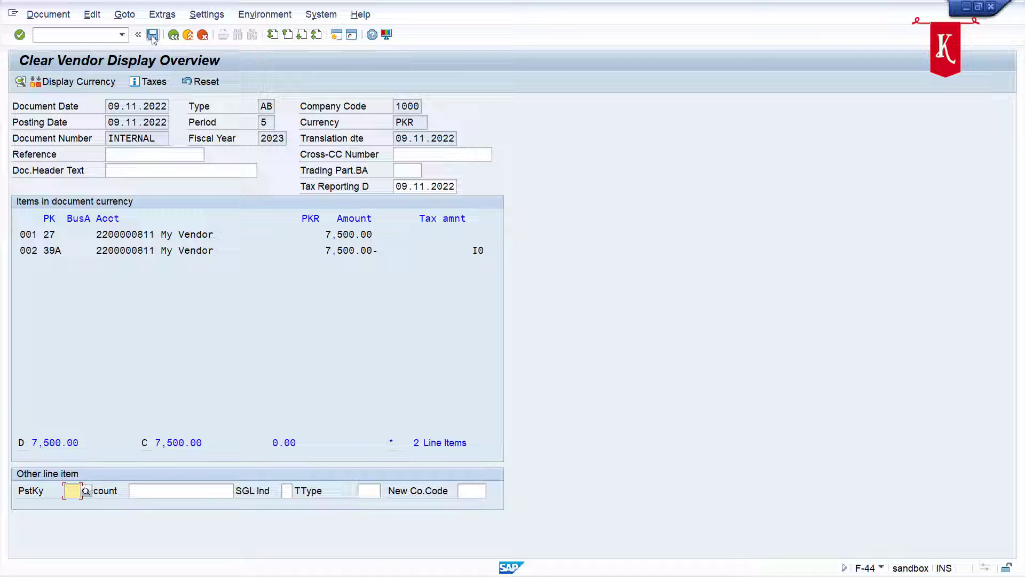
left_click(153, 35)
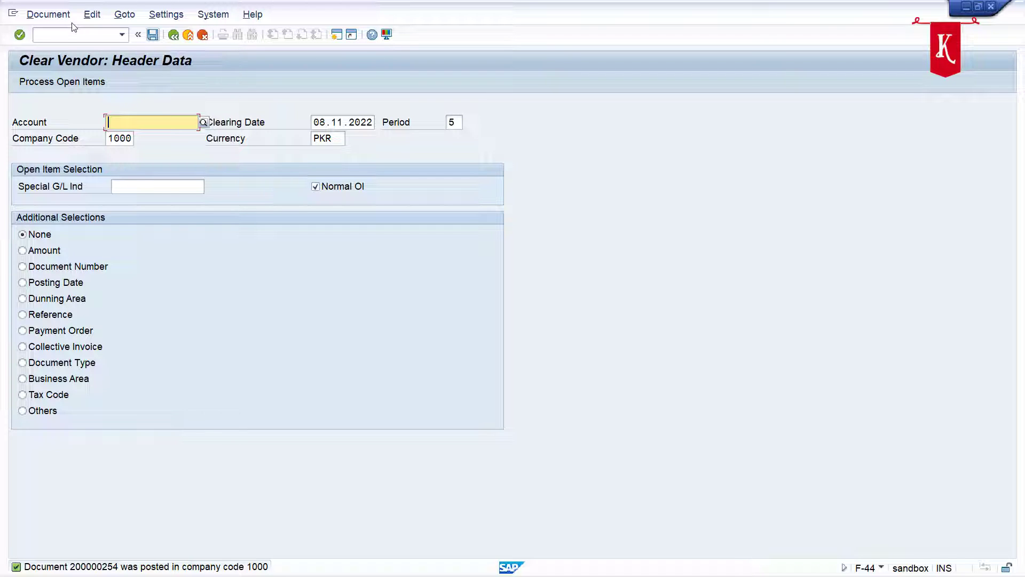
Step: Display the posted clearing document and examine its entries in the general ledger view
left_click(49, 14)
left_click(65, 62)
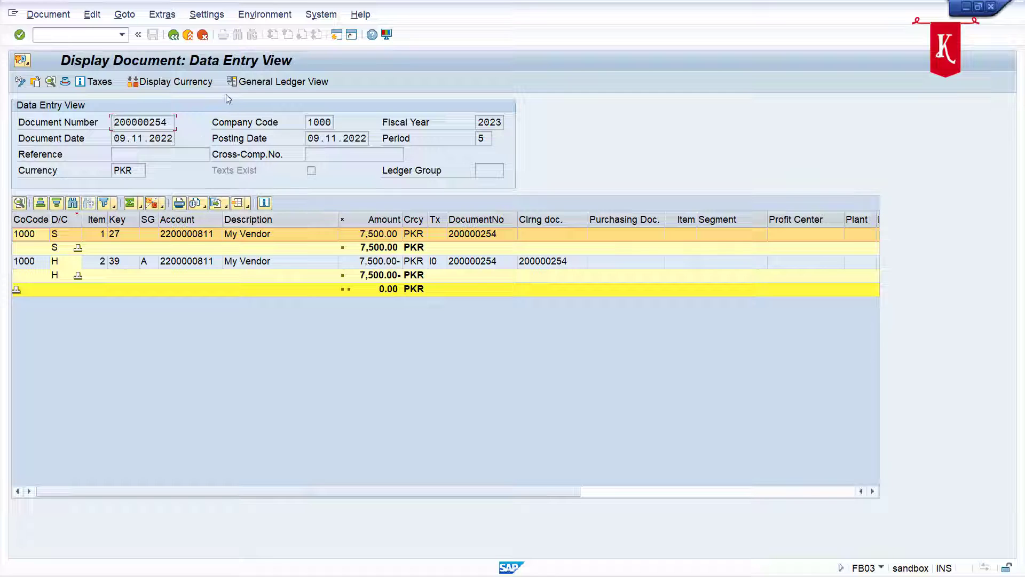
left_click(258, 83)
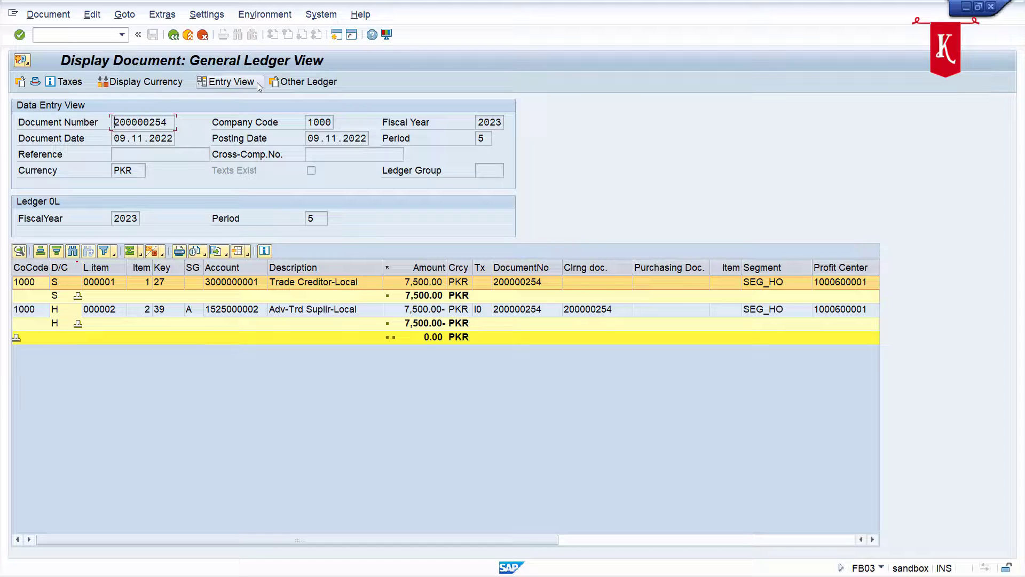
Step: Run the FBL1N vendor line item report for all items with posting dates from 09.11.2022 to 09.11.2022
left_click(86, 34)
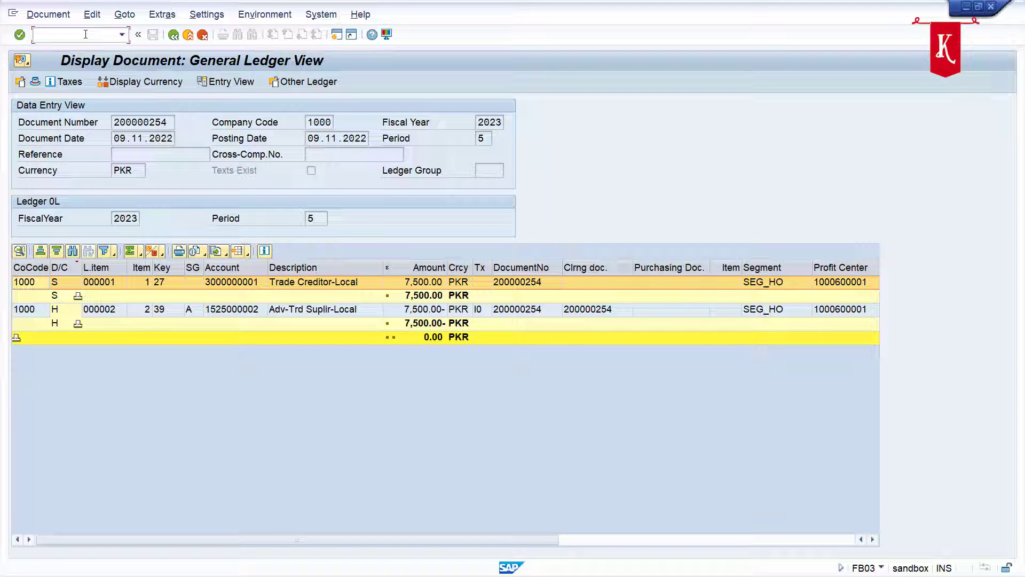
type("/NFBL1N")
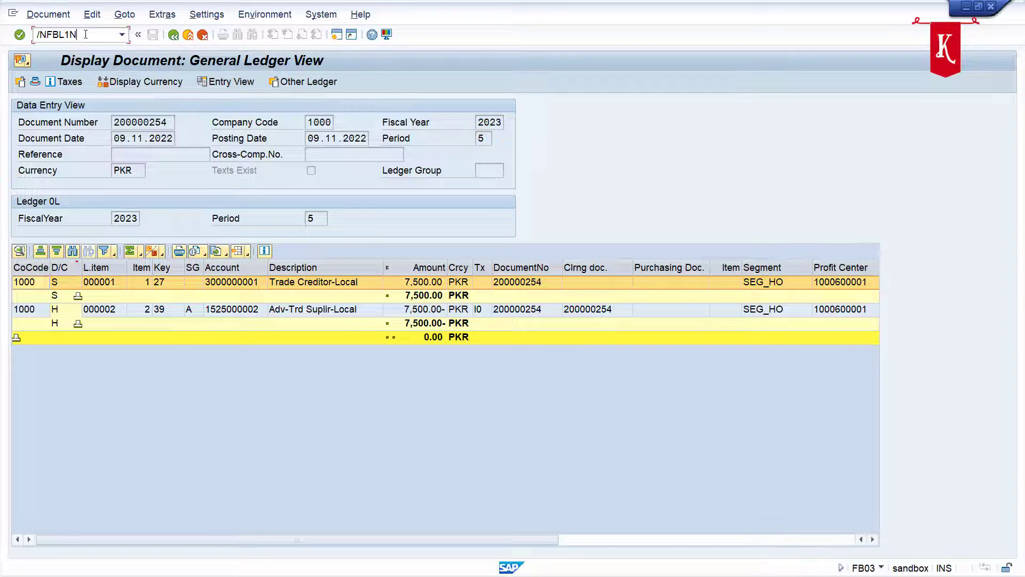
key("Return")
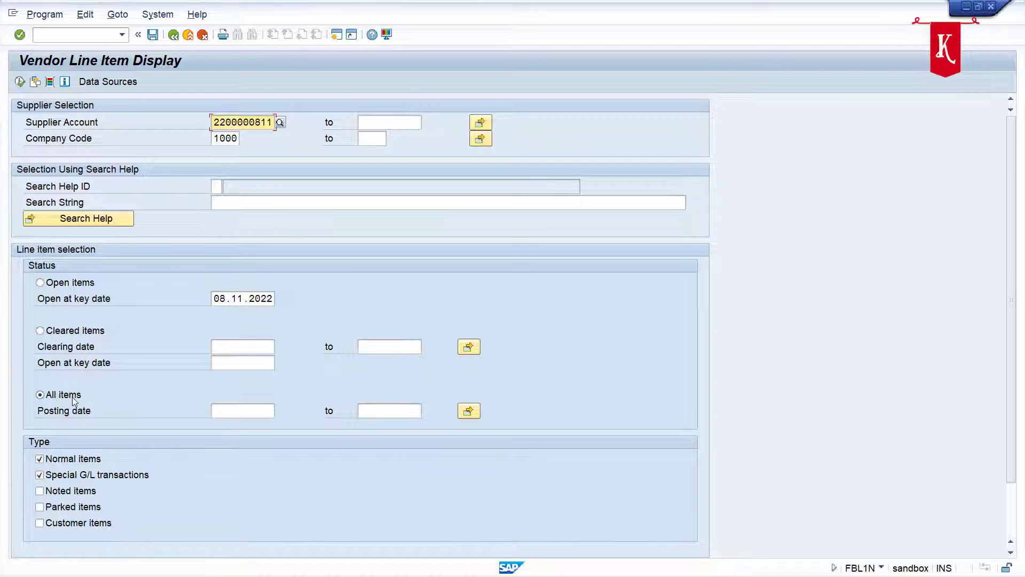
left_click(241, 407)
type("0")
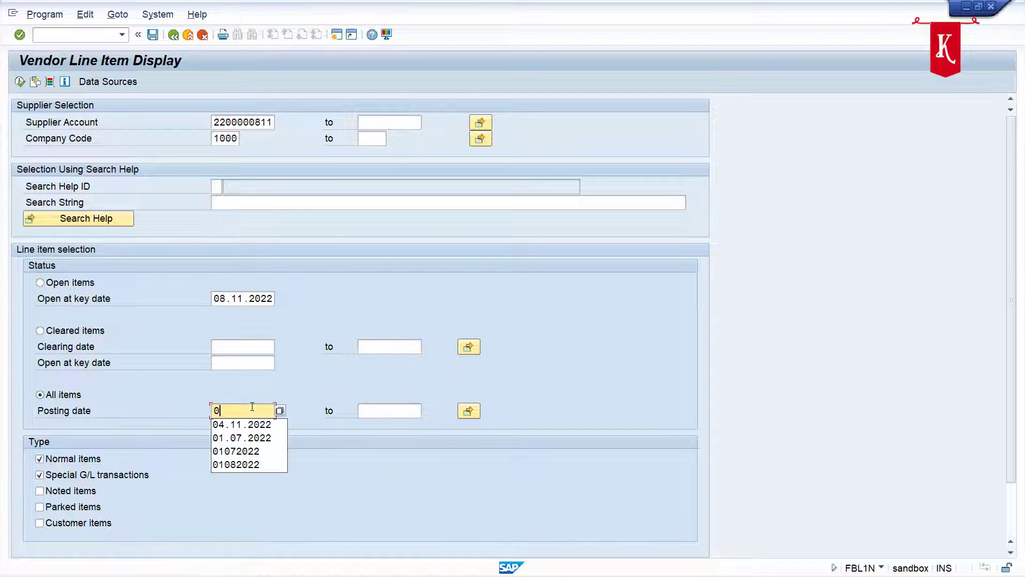
type("9.11.2022")
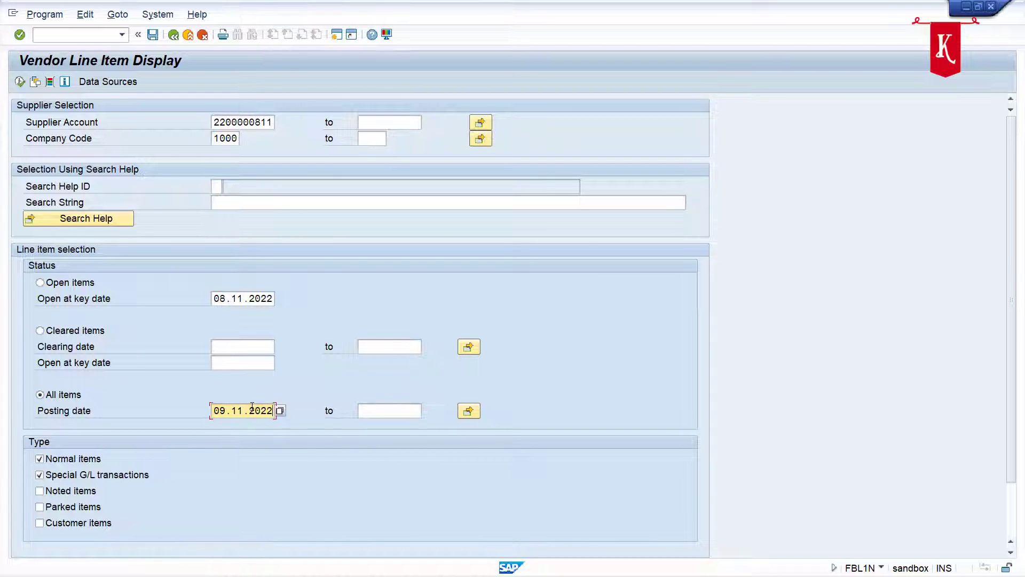
key("Tab")
type("09.11.20")
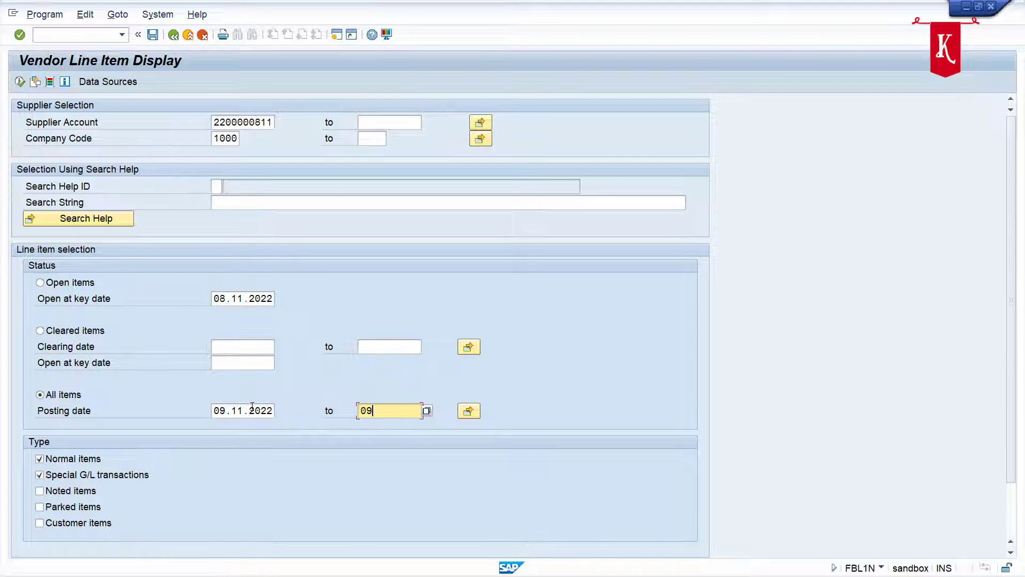
type("22")
left_click(20, 82)
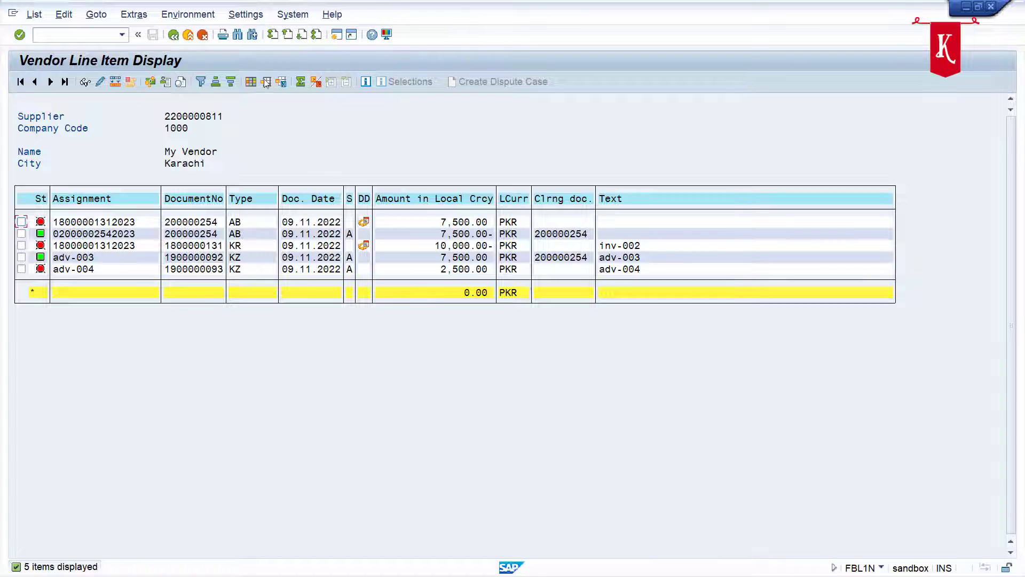
Step: Reopen transaction F-44 and enter the same vendor account with special G/L indicator A
left_click(101, 34)
type("/NF-")
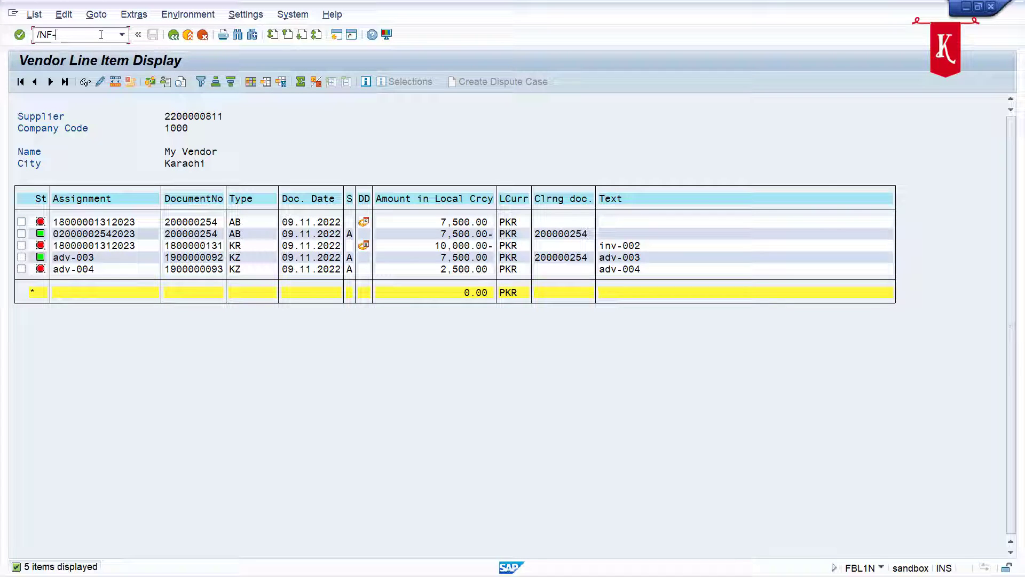
type("44")
key("Return")
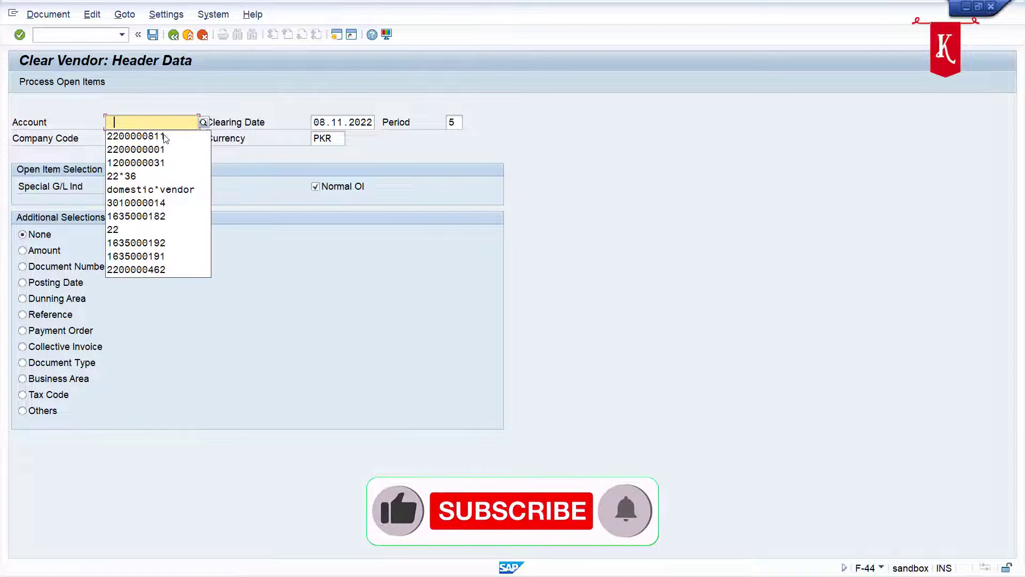
left_click(165, 139)
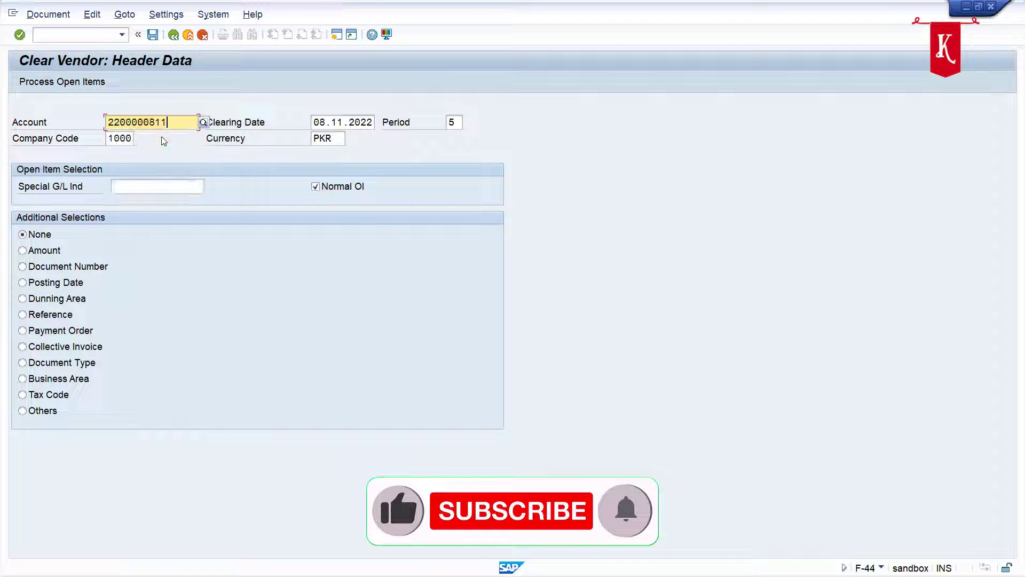
left_click(154, 188)
type("A")
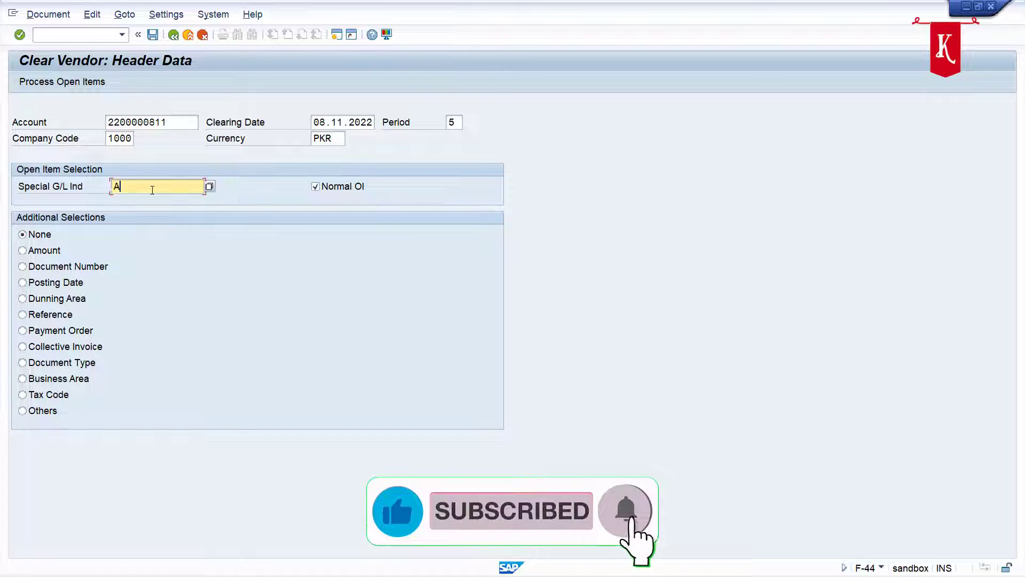
Step: Set the clearing date to 09.11.2022 and proceed to the vendor's open items despite the future-date warning
left_click(326, 122)
key("BackSpace")
type("9")
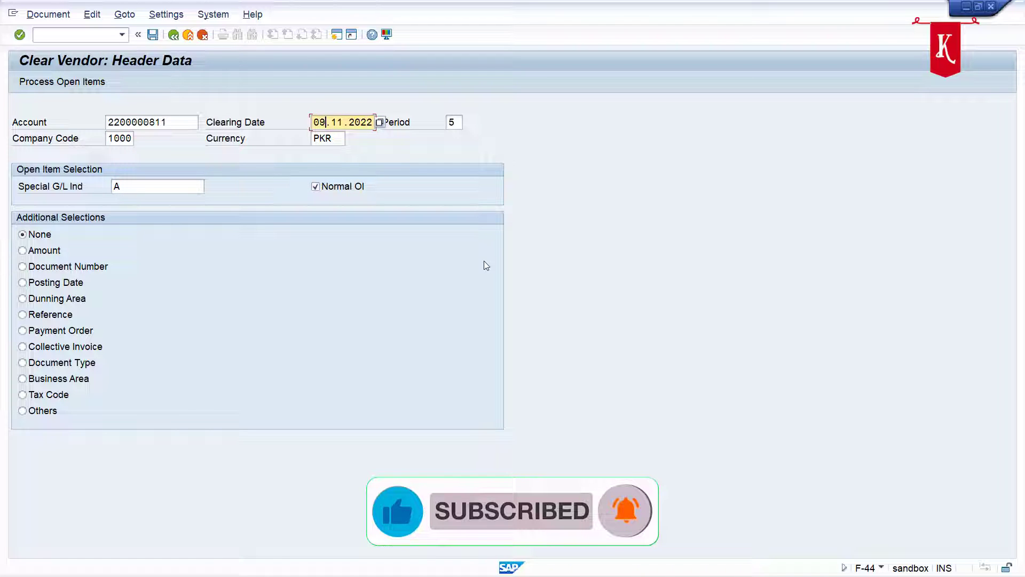
left_click(77, 83)
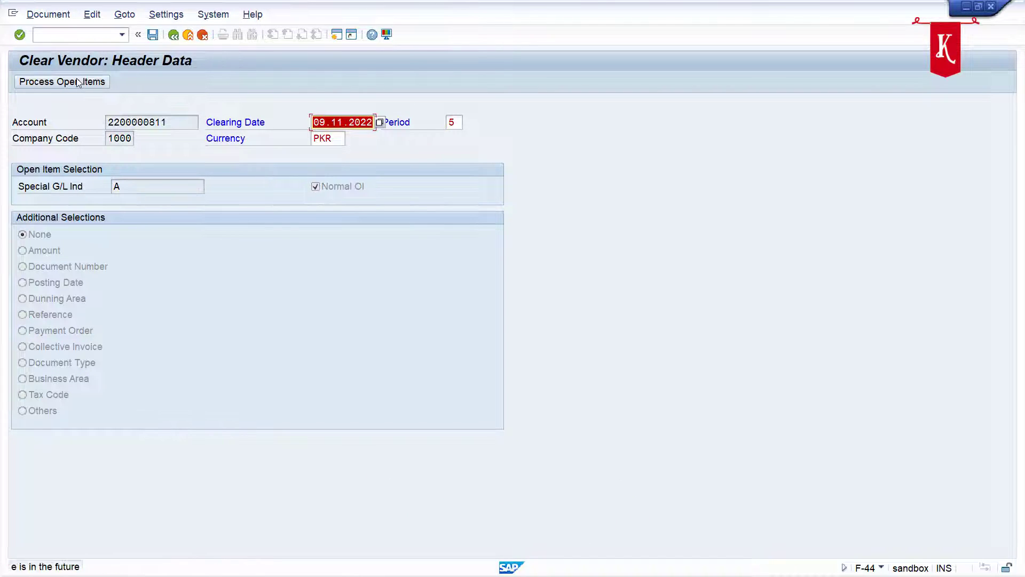
left_click(77, 83)
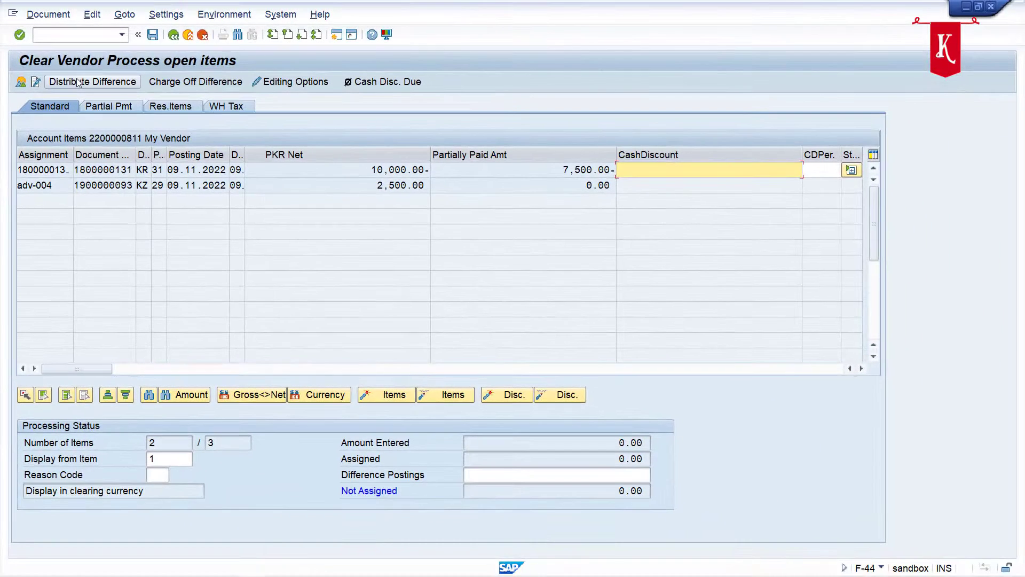
Step: Activate the net amounts of the KR invoice and the adv-004 down payment for clearing on the standard view
left_click(560, 122)
double_click(387, 171)
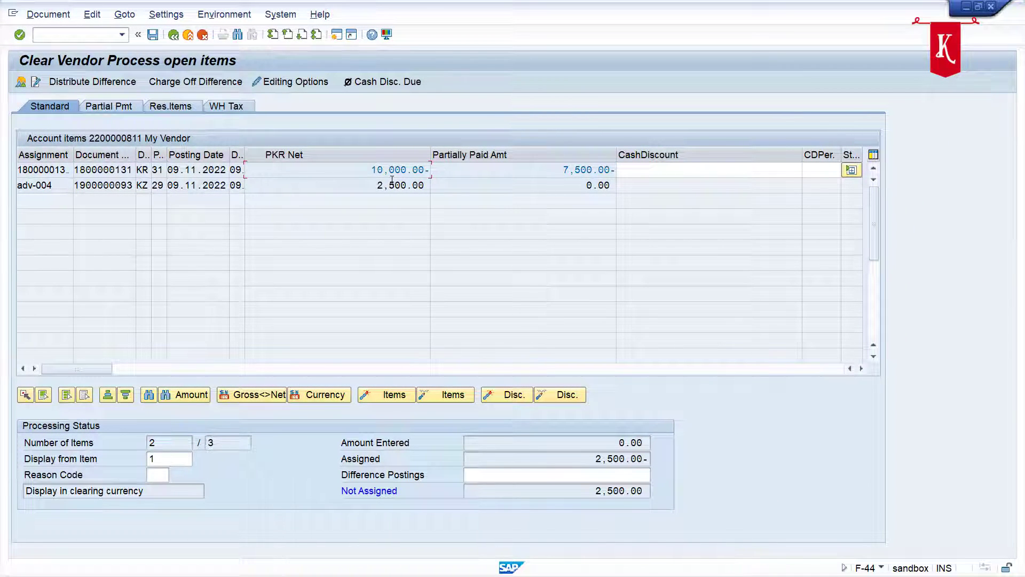
left_click(395, 186)
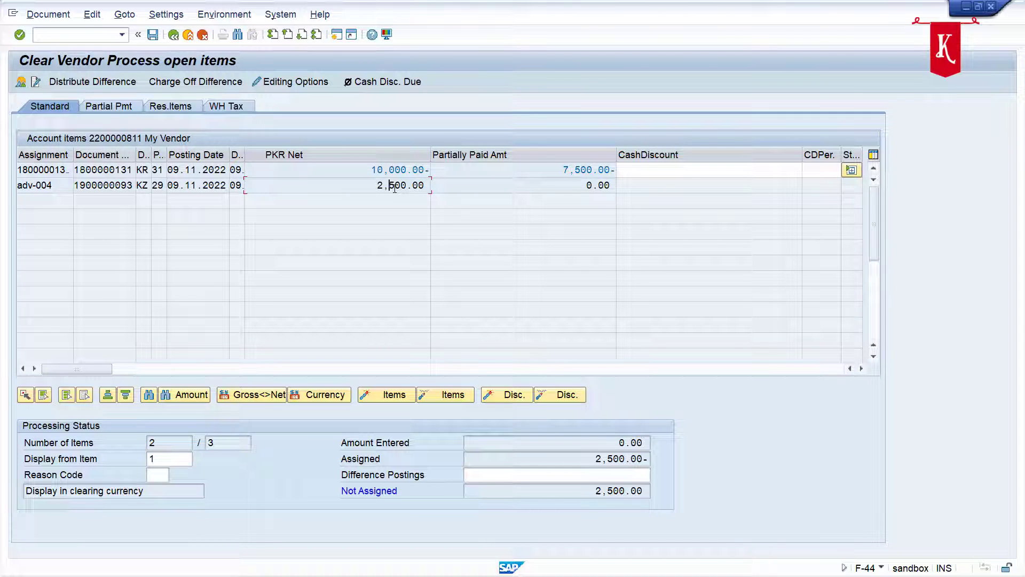
double_click(394, 186)
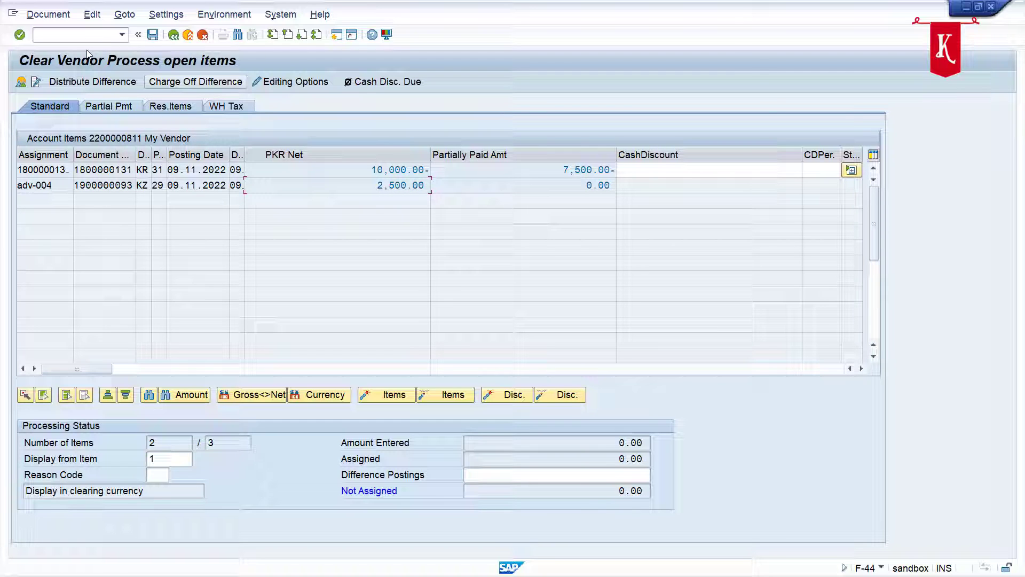
Step: Simulate the clearing of the invoice against the remaining down payment and post the document
left_click(48, 15)
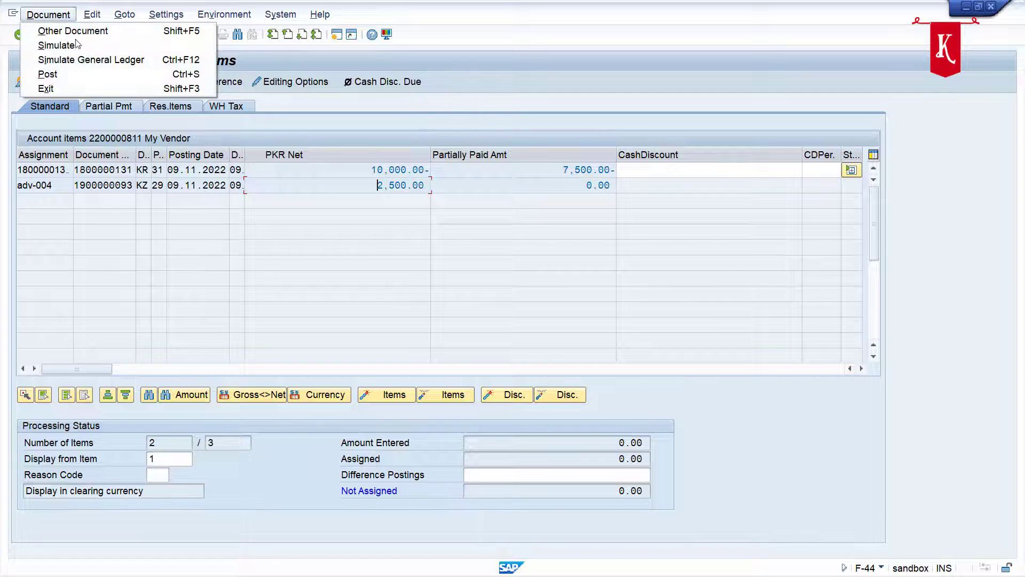
left_click(75, 45)
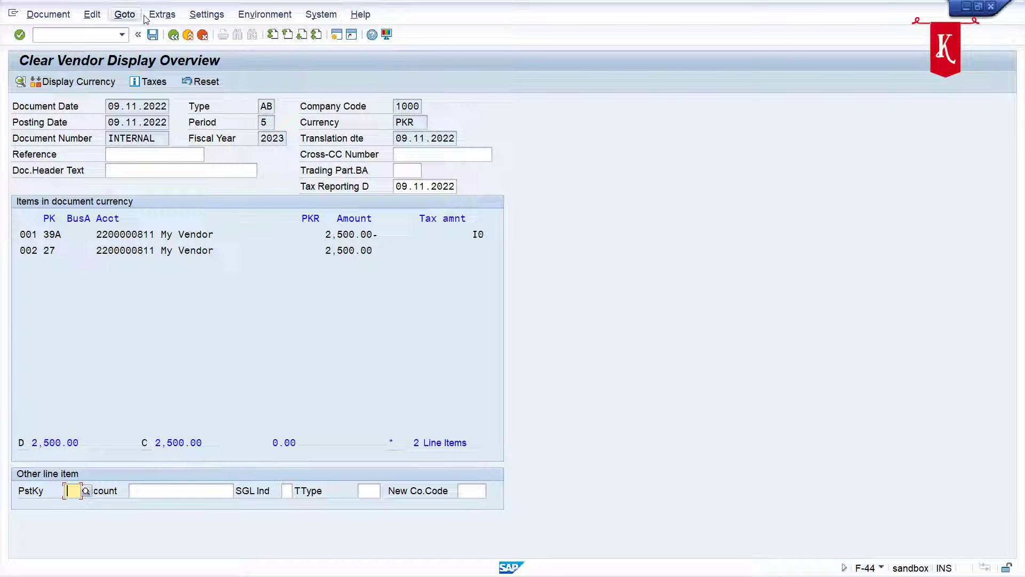
left_click(153, 36)
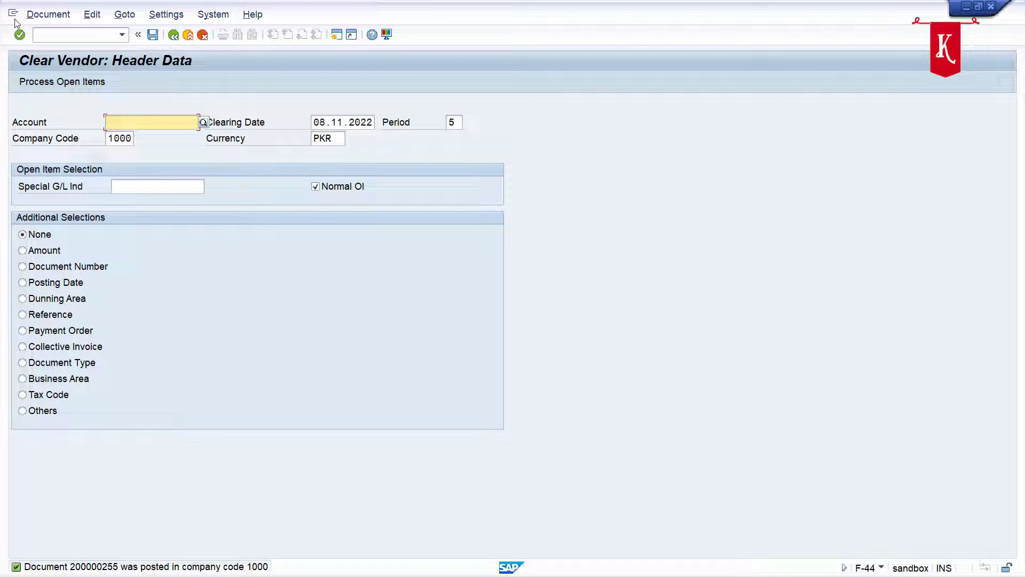
Step: Display the newly posted clearing document and examine its debit and credit entries in the general ledger view
left_click(48, 14)
left_click(54, 59)
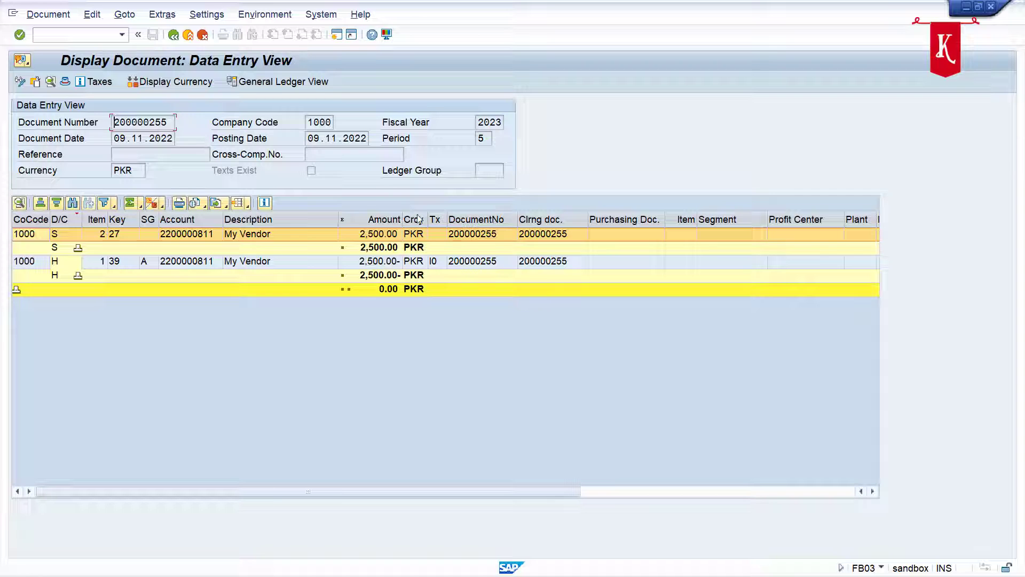
left_click(251, 82)
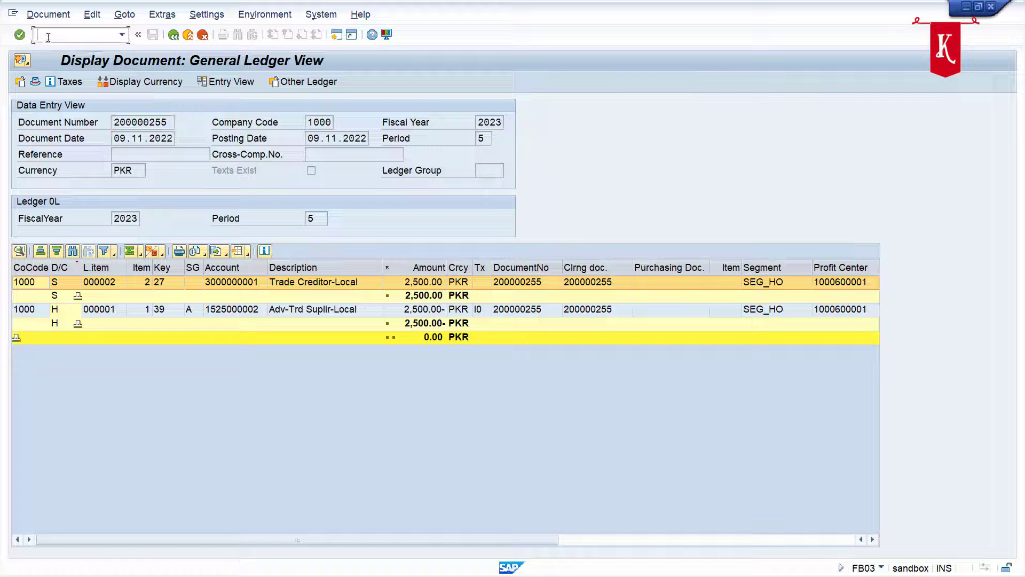
Step: Run the FBL1N report for the same vendor with all items posted from 09.11.2022 to 09.11.2022
type("/nFBL1N")
key("Return")
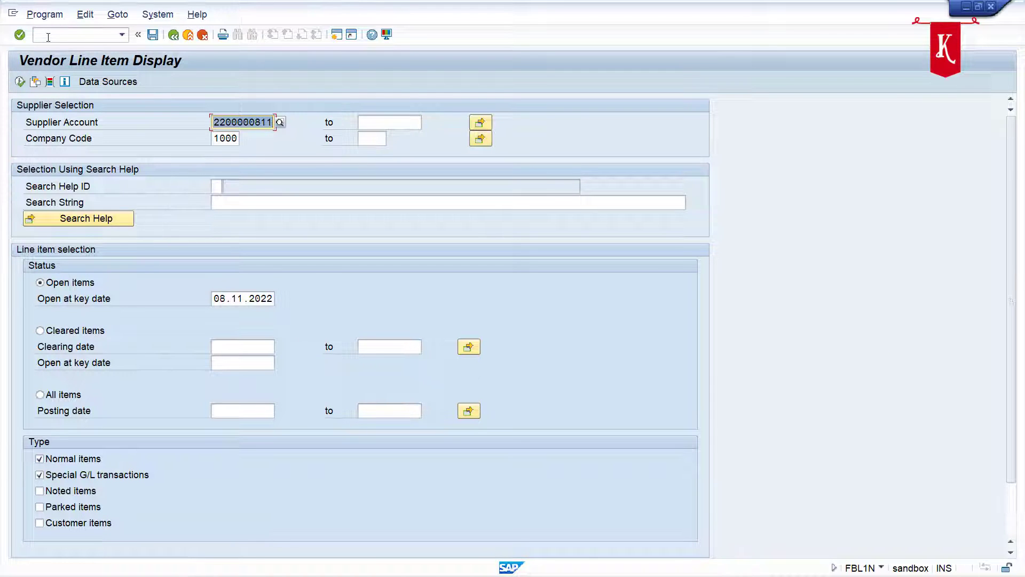
left_click(64, 396)
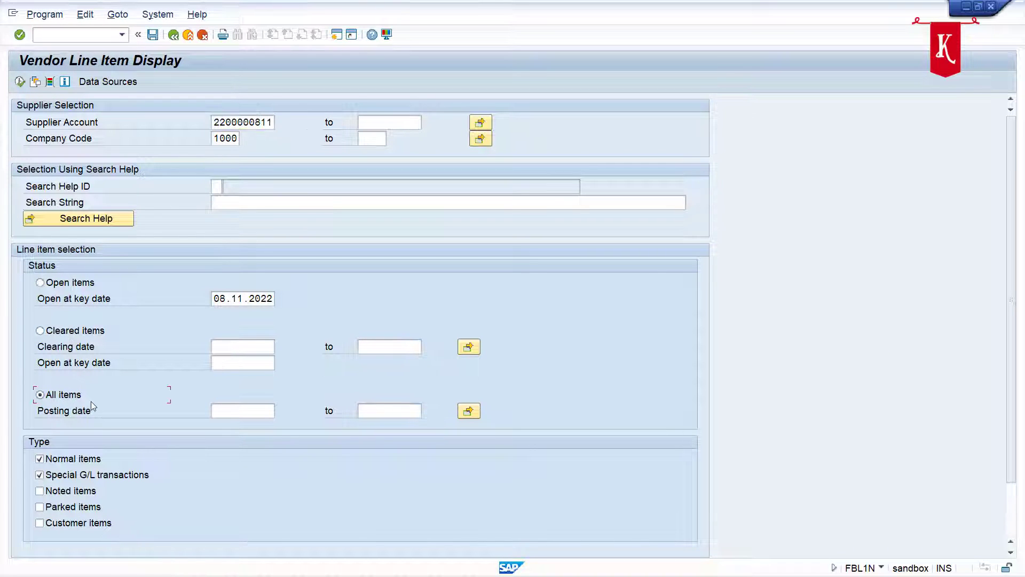
left_click(221, 409)
type("09")
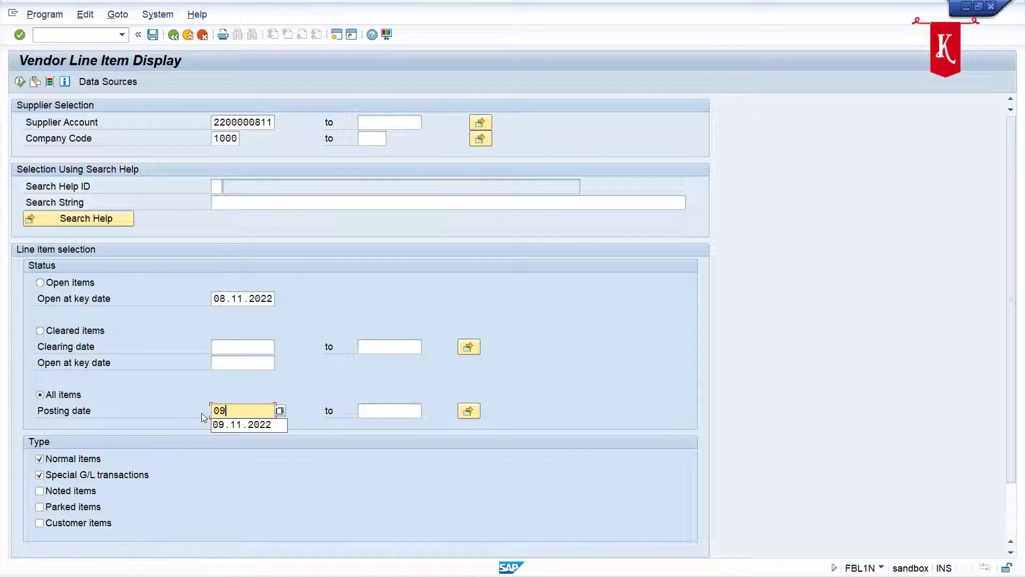
key("Down")
key("Tab")
type("09")
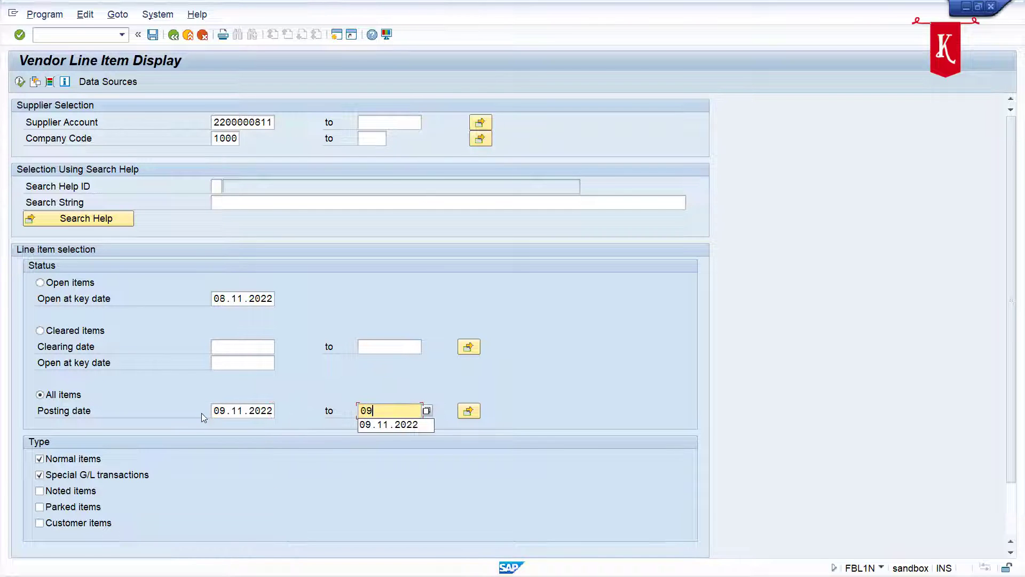
key("Down")
key("Tab")
key("Tab")
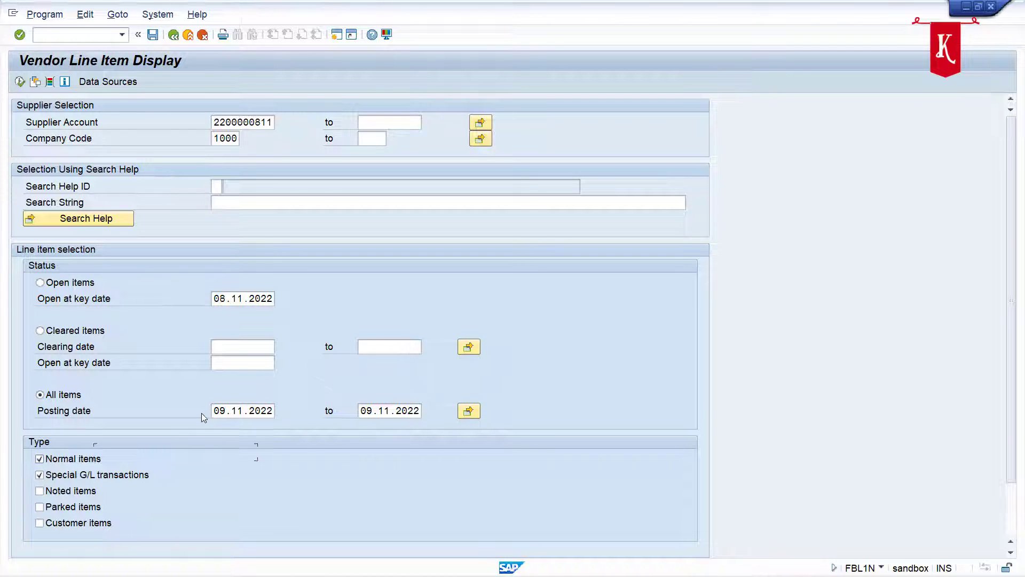
left_click(20, 83)
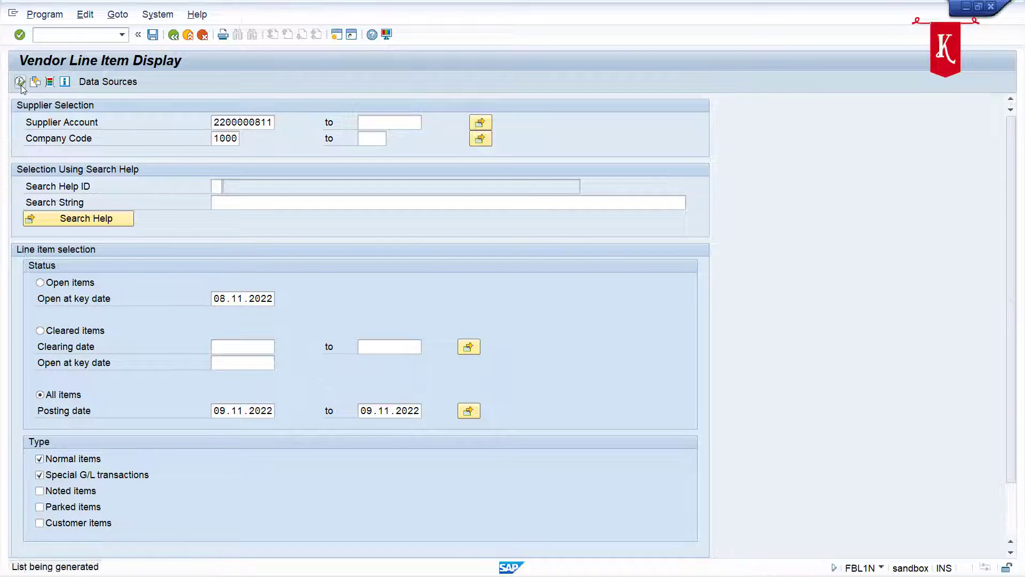